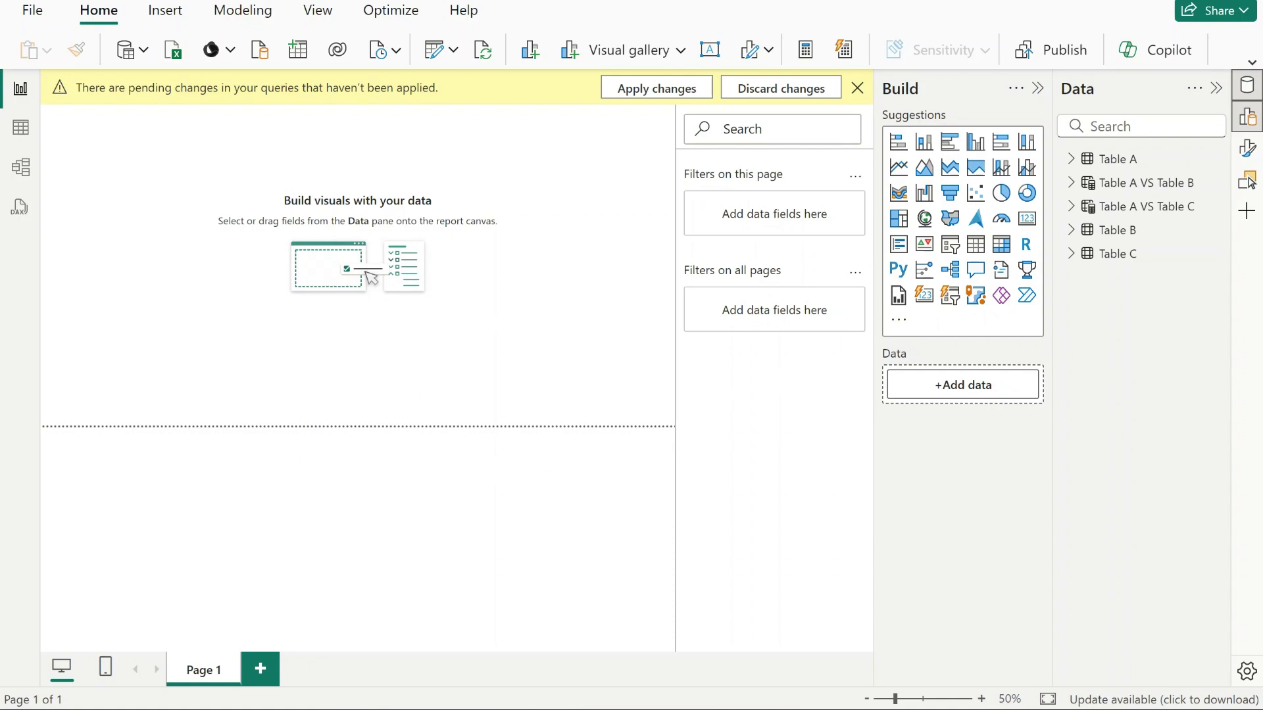
# Preview Table A, Table B and Table C in turn, ending on Table A's 700-row preview.
pyautogui.click(573, 674)
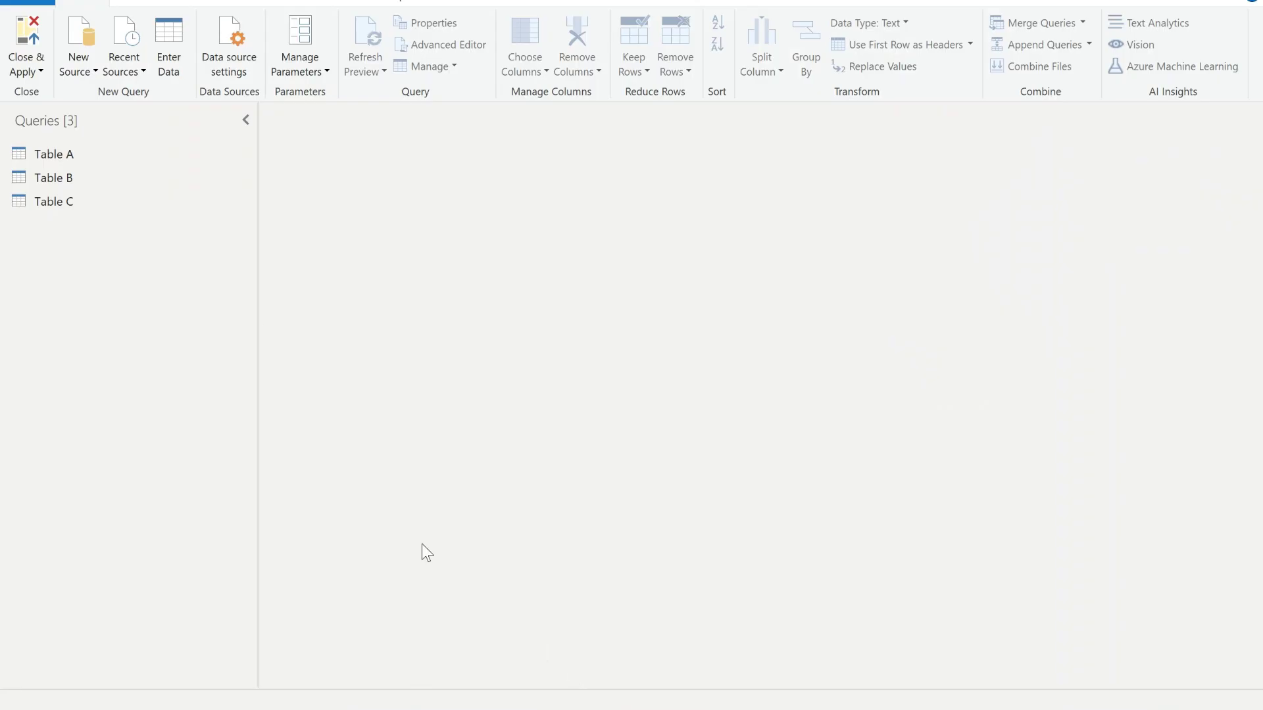
pyautogui.click(153, 149)
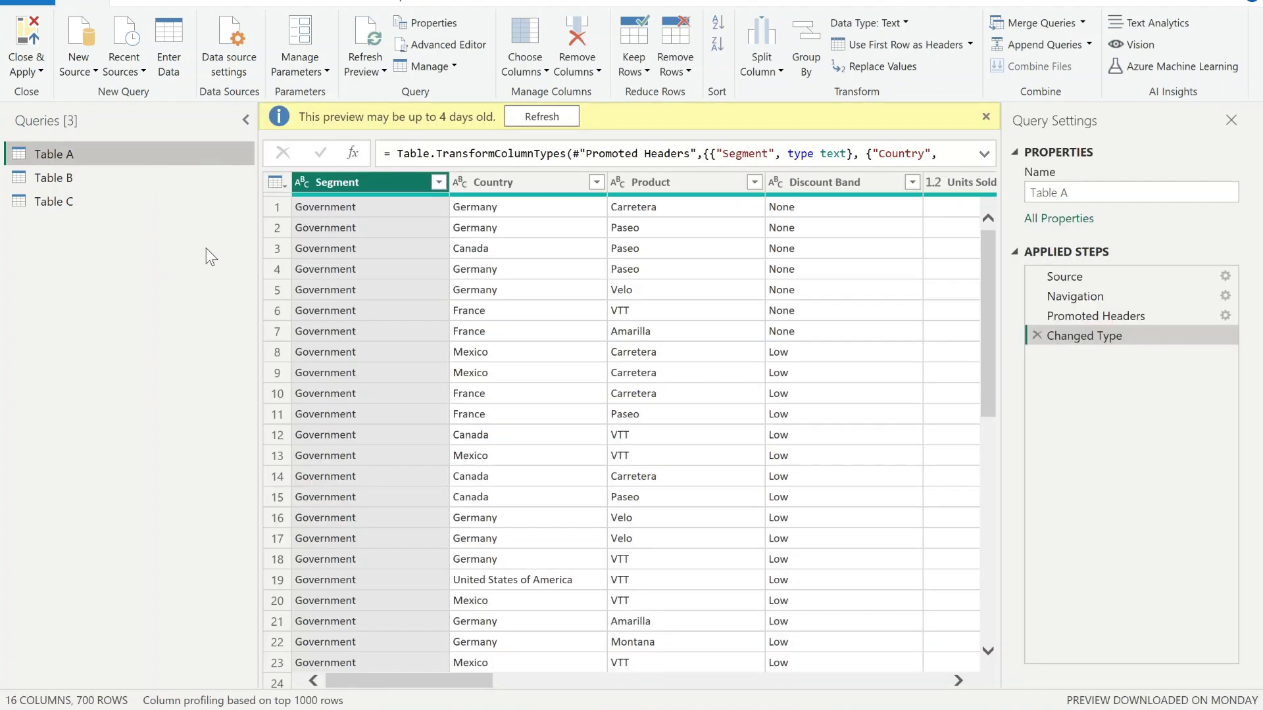
pyautogui.click(68, 178)
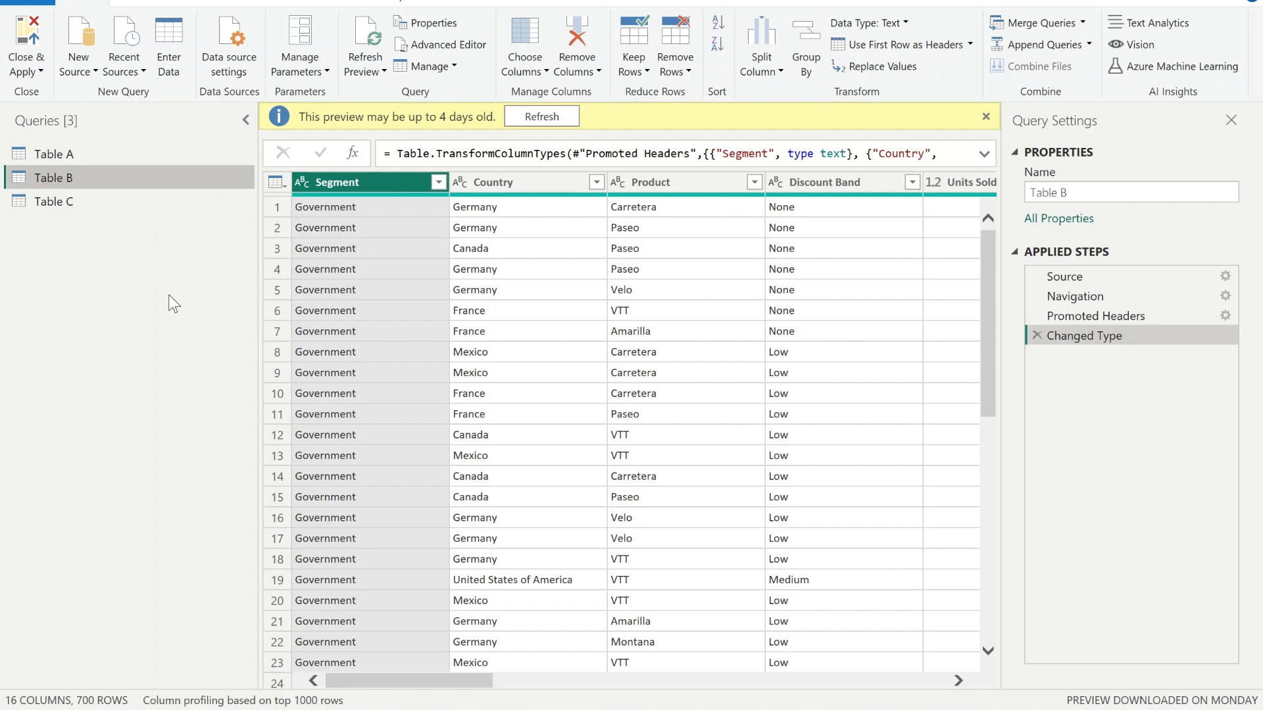
pyautogui.click(101, 205)
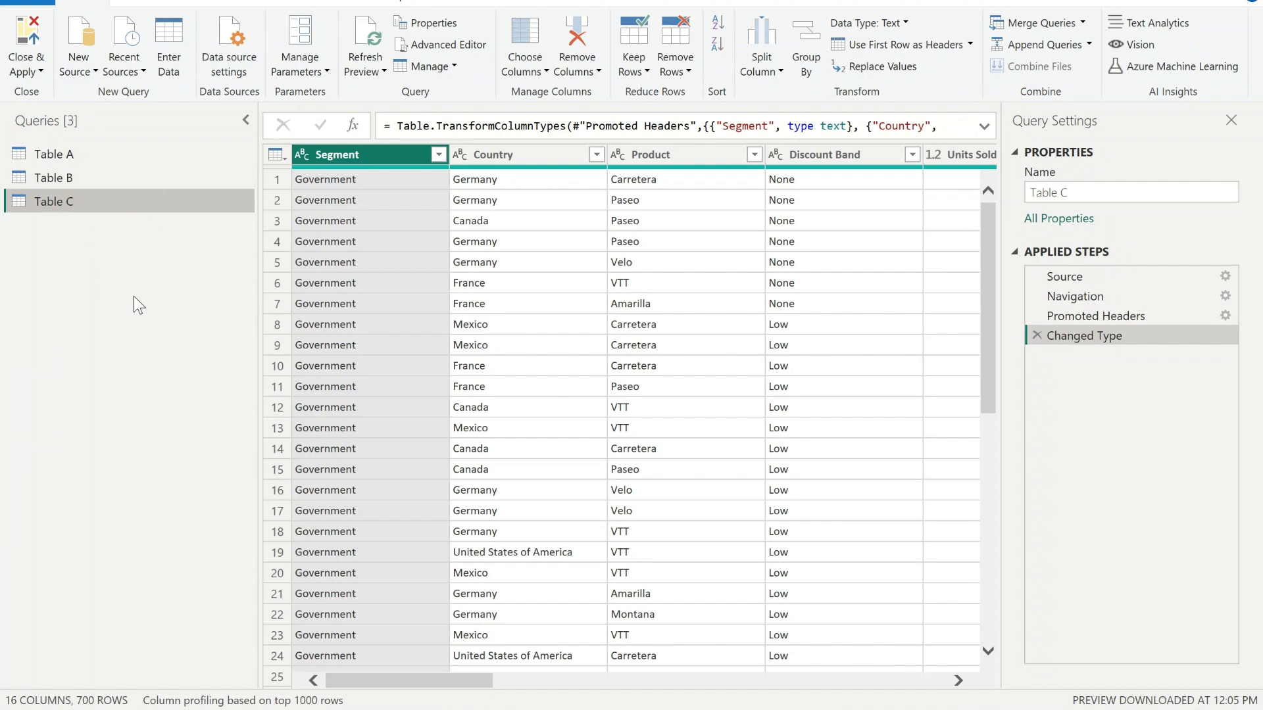
pyautogui.click(116, 156)
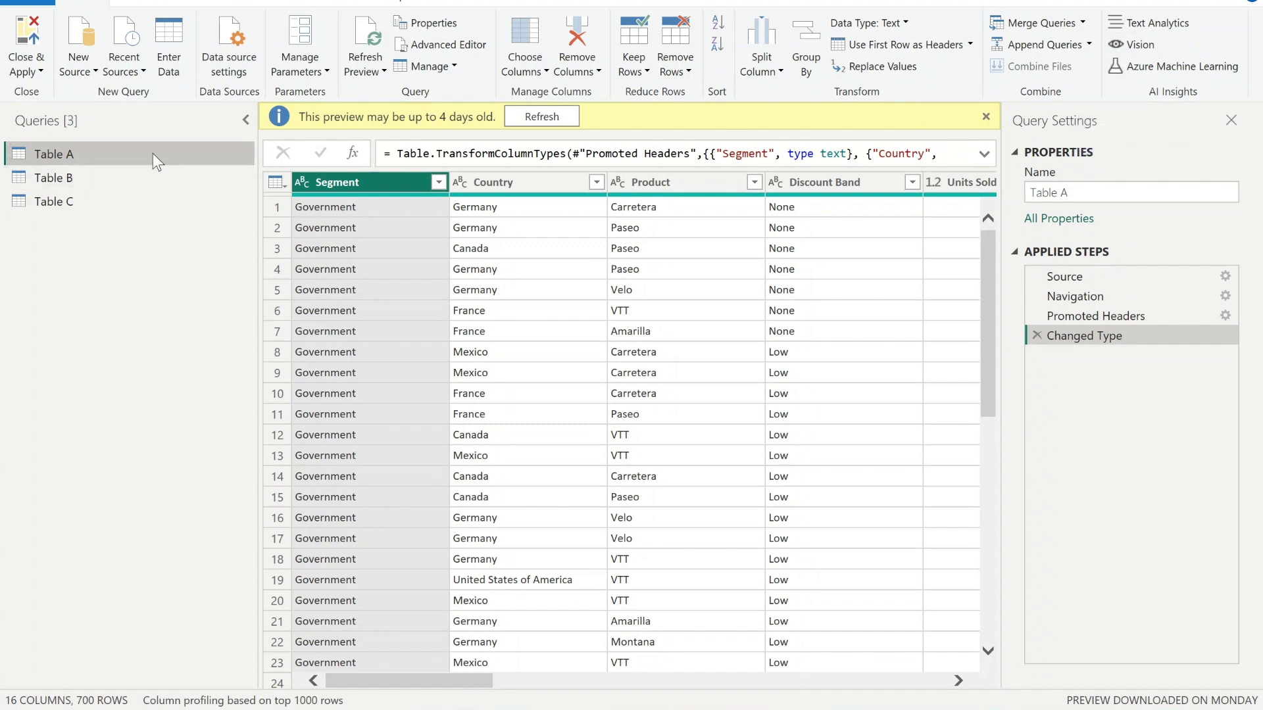
# Start a Merge Queries as New with Table B as second table, keyed on Table A's Segment column.
pyautogui.click(1082, 22)
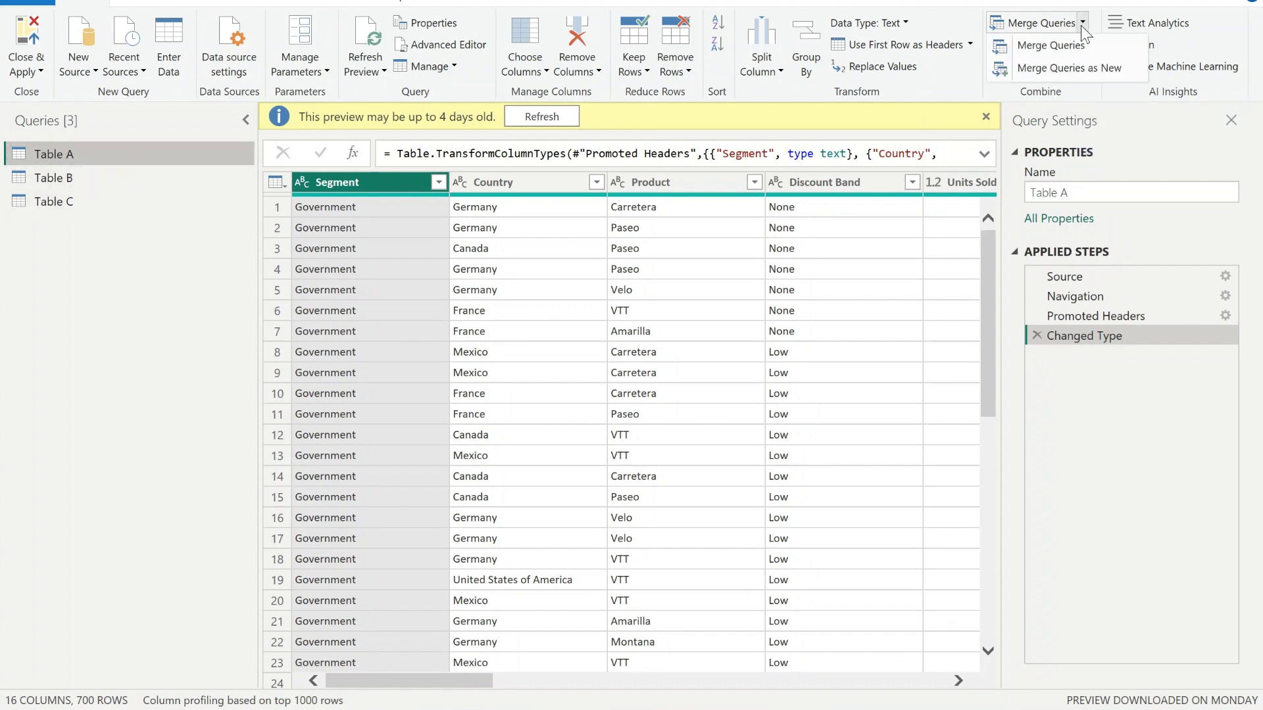
pyautogui.click(1074, 70)
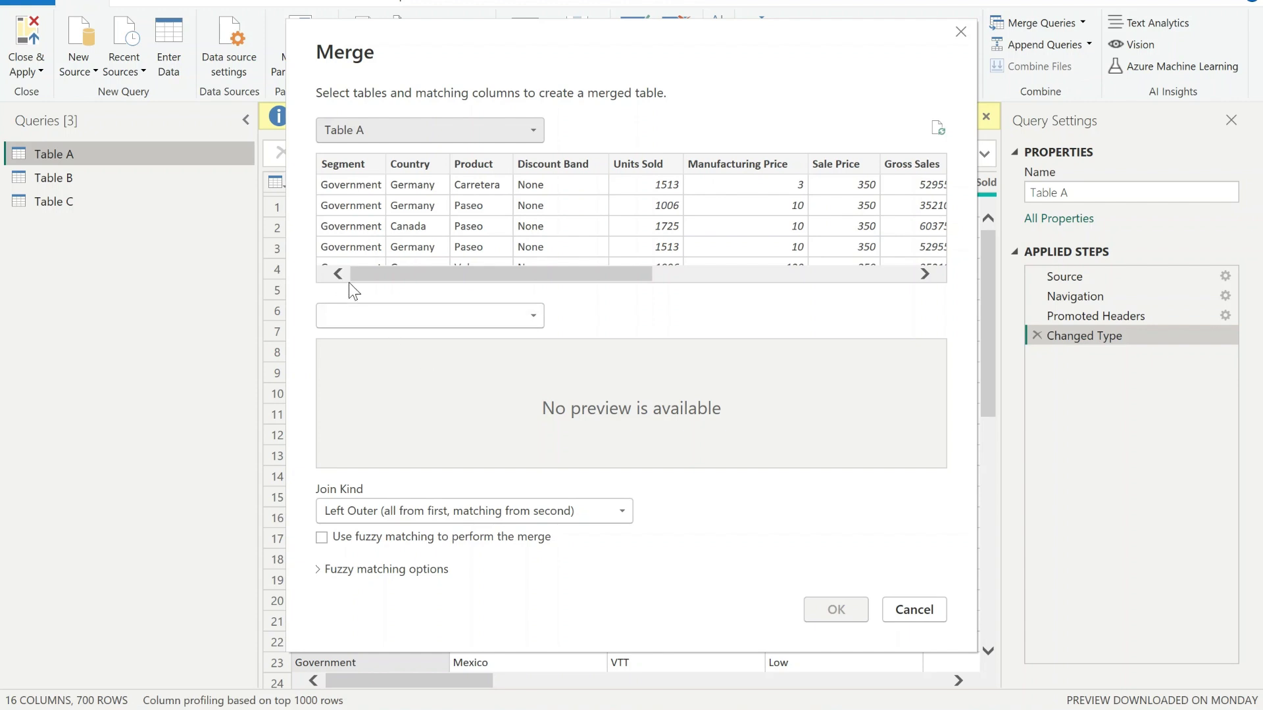
pyautogui.click(516, 320)
pyautogui.click(497, 359)
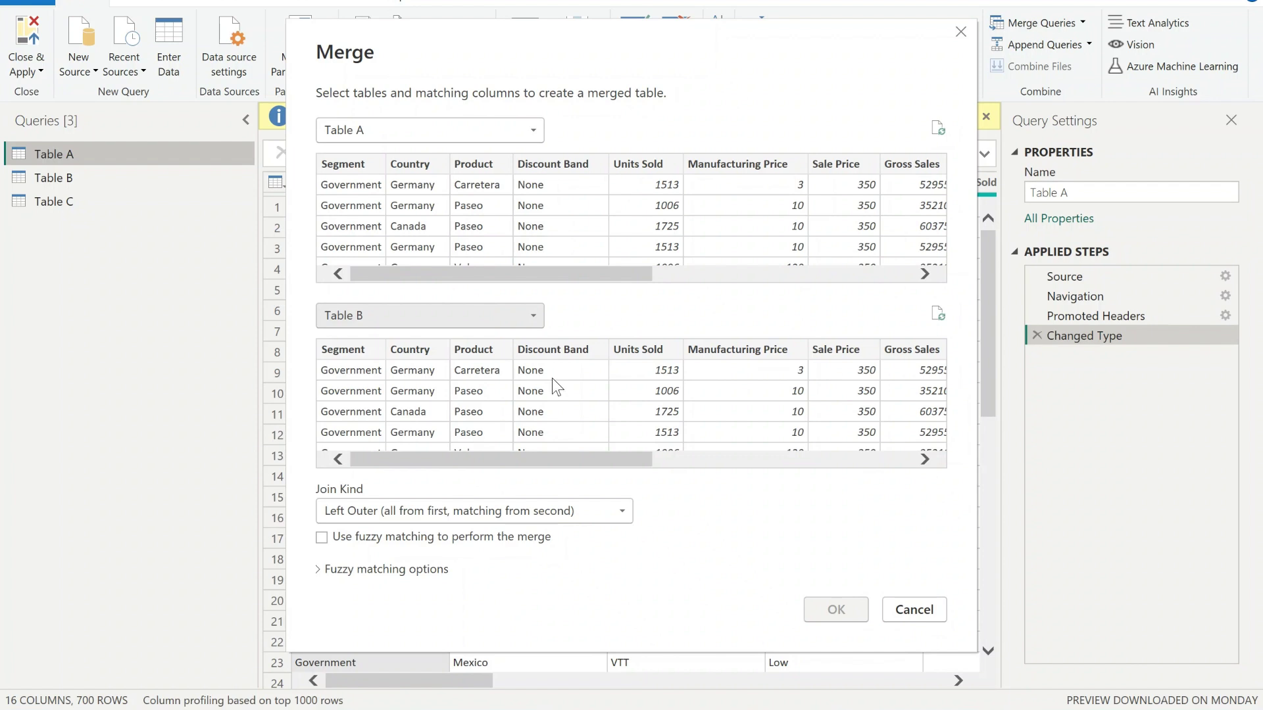
pyautogui.click(354, 169)
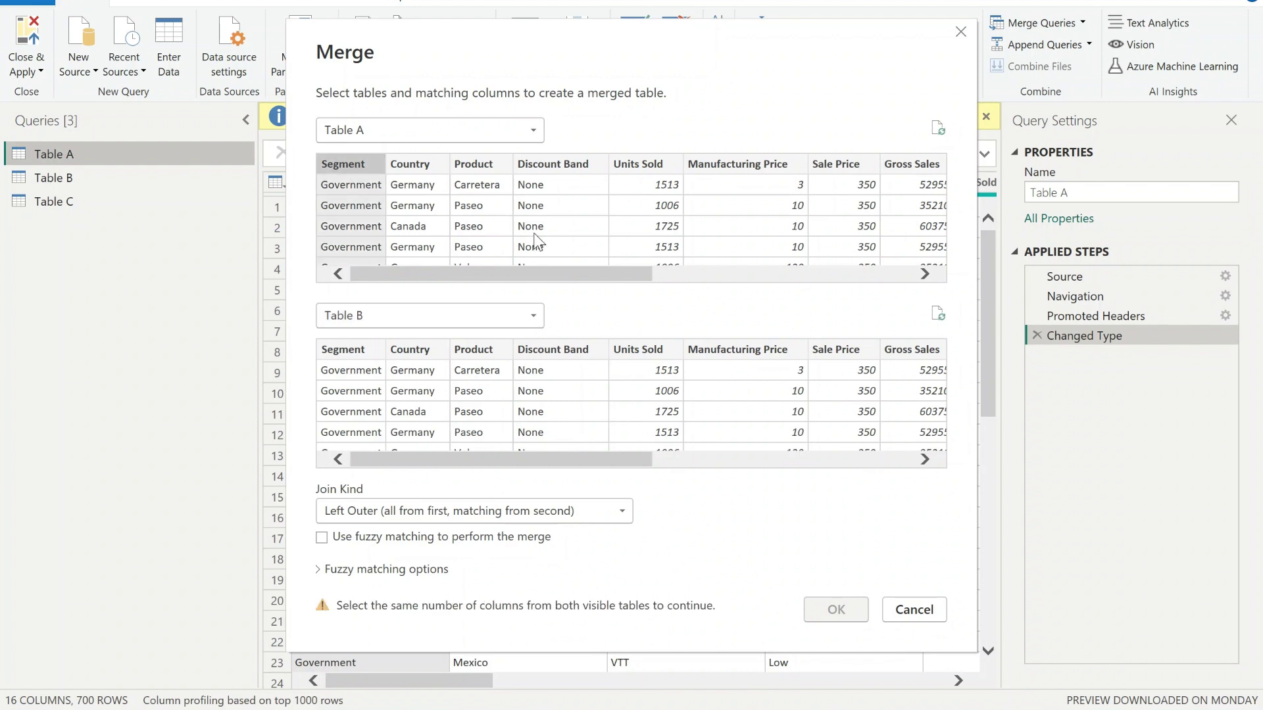
# Add Table A's remaining columns, Country through Year, to its matching keys.
pyautogui.keyDown('ctrl'); pyautogui.click(409, 165); pyautogui.keyUp('ctrl')
pyautogui.keyDown('ctrl'); pyautogui.click(475, 164); pyautogui.keyUp('ctrl')
pyautogui.keyDown('ctrl'); pyautogui.click(553, 164); pyautogui.keyUp('ctrl')
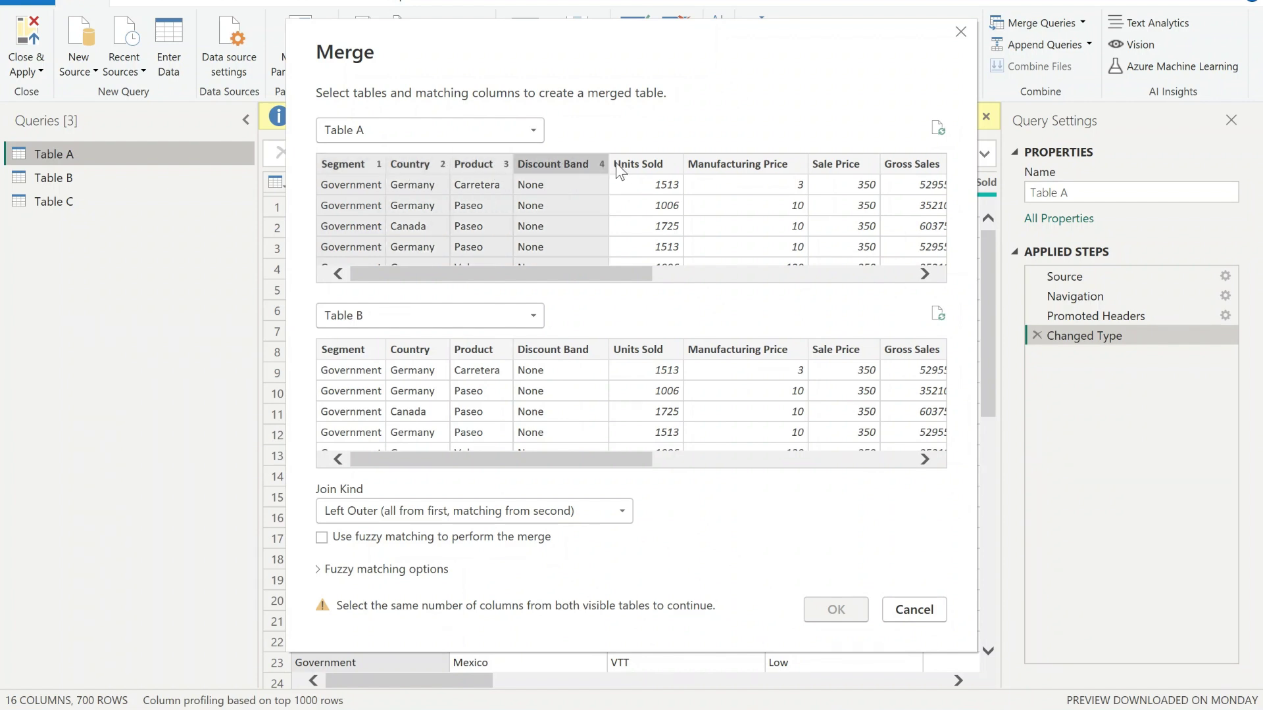
pyautogui.keyDown('ctrl'); pyautogui.click(638, 165); pyautogui.keyUp('ctrl')
pyautogui.keyDown('ctrl'); pyautogui.click(740, 164); pyautogui.keyUp('ctrl')
pyautogui.keyDown('ctrl'); pyautogui.click(857, 163); pyautogui.keyUp('ctrl')
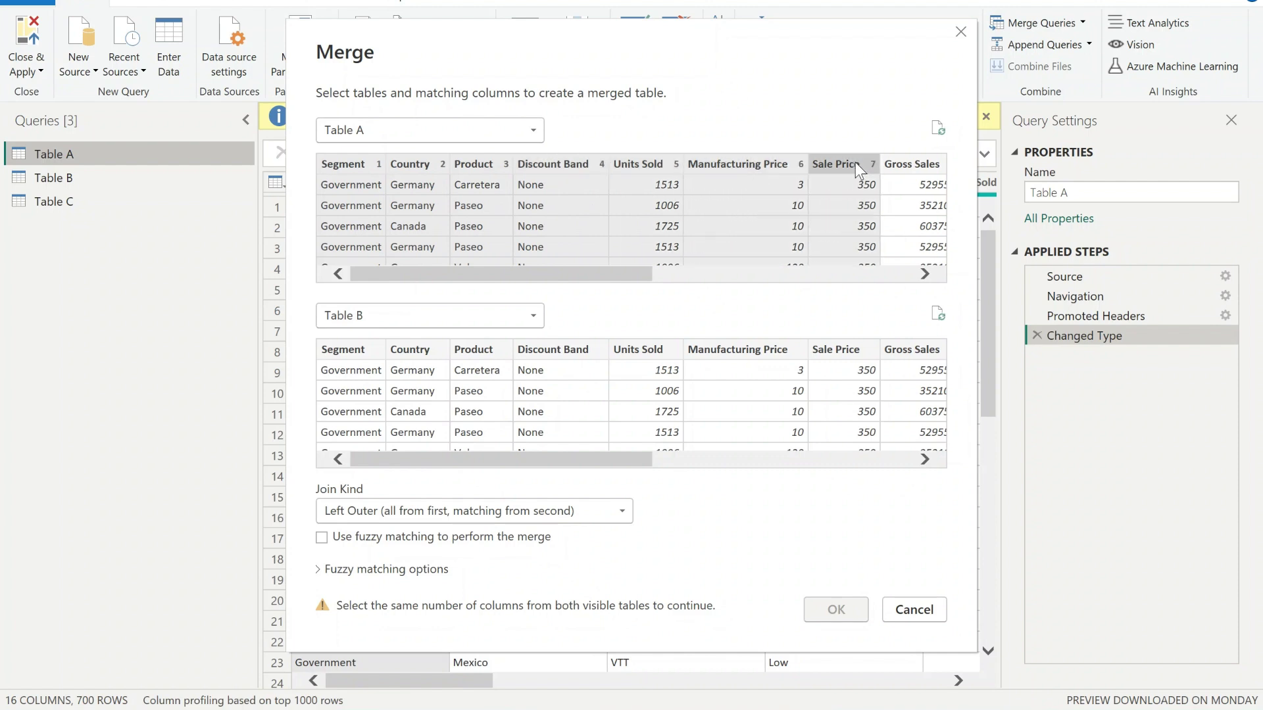
pyautogui.keyDown('ctrl'); pyautogui.click(902, 164); pyautogui.keyUp('ctrl')
pyautogui.moveTo(559, 279); pyautogui.dragTo(864, 281)
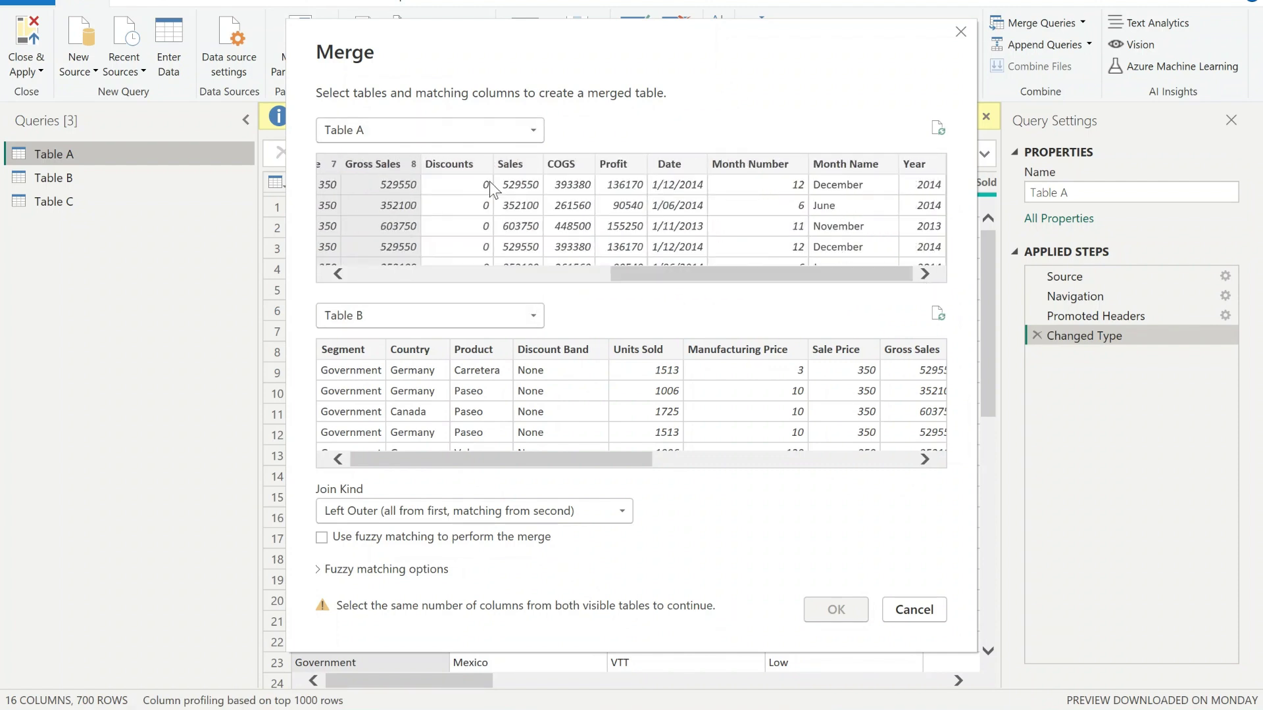
pyautogui.keyDown('ctrl'); pyautogui.click(450, 164); pyautogui.keyUp('ctrl')
pyautogui.keyDown('ctrl'); pyautogui.click(520, 166); pyautogui.keyUp('ctrl')
pyautogui.keyDown('ctrl'); pyautogui.click(562, 164); pyautogui.keyUp('ctrl')
pyautogui.keyDown('ctrl'); pyautogui.click(615, 164); pyautogui.keyUp('ctrl')
pyautogui.keyDown('ctrl'); pyautogui.click(669, 164); pyautogui.keyUp('ctrl')
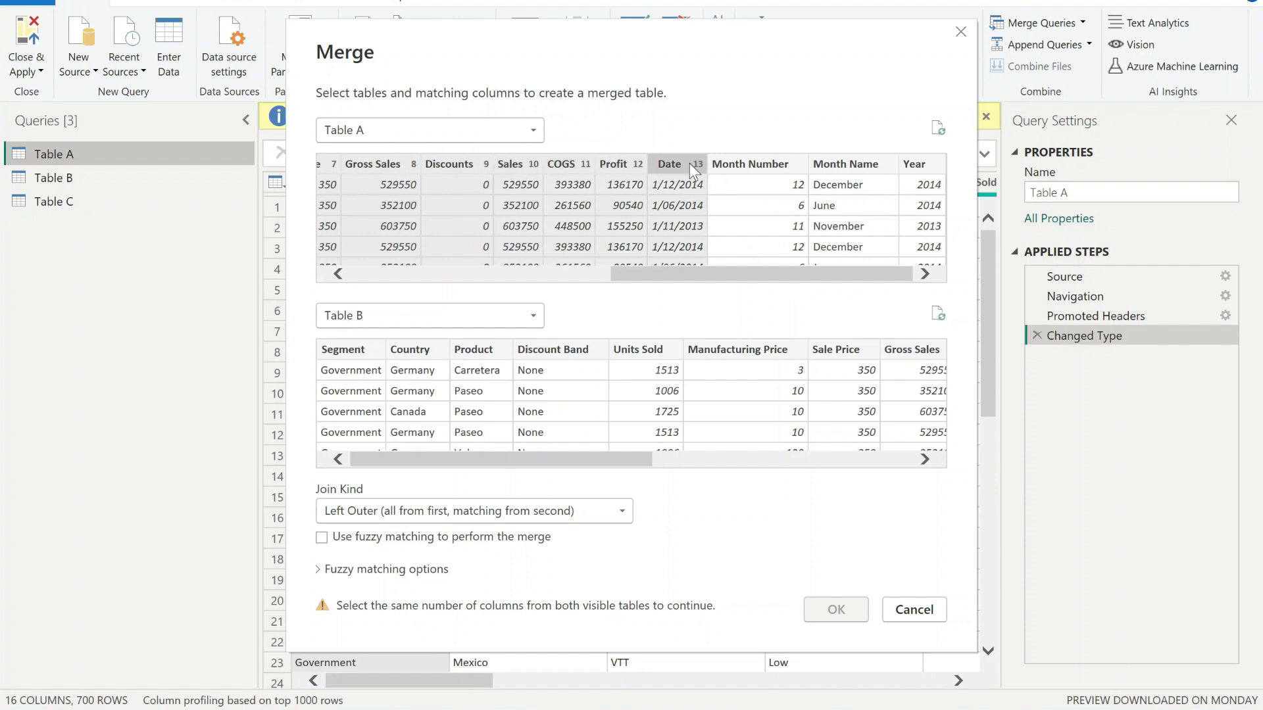
pyautogui.keyDown('ctrl'); pyautogui.click(749, 164); pyautogui.keyUp('ctrl')
pyautogui.keyDown('ctrl'); pyautogui.click(845, 164); pyautogui.keyUp('ctrl')
pyautogui.keyDown('ctrl'); pyautogui.click(914, 165); pyautogui.keyUp('ctrl')
pyautogui.moveTo(803, 272); pyautogui.dragTo(542, 273)
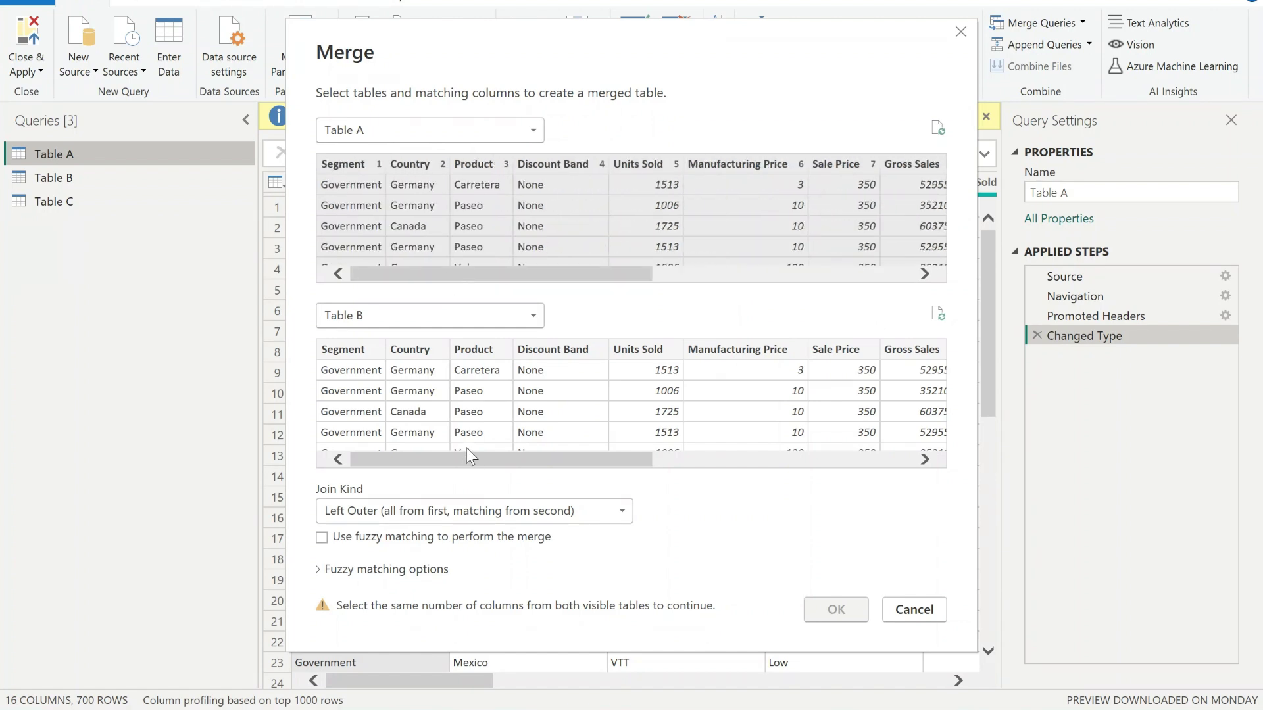
# Select Table B's sixteen columns, Segment through Year, in the same order, matching 696 of 700 rows.
pyautogui.click(354, 351)
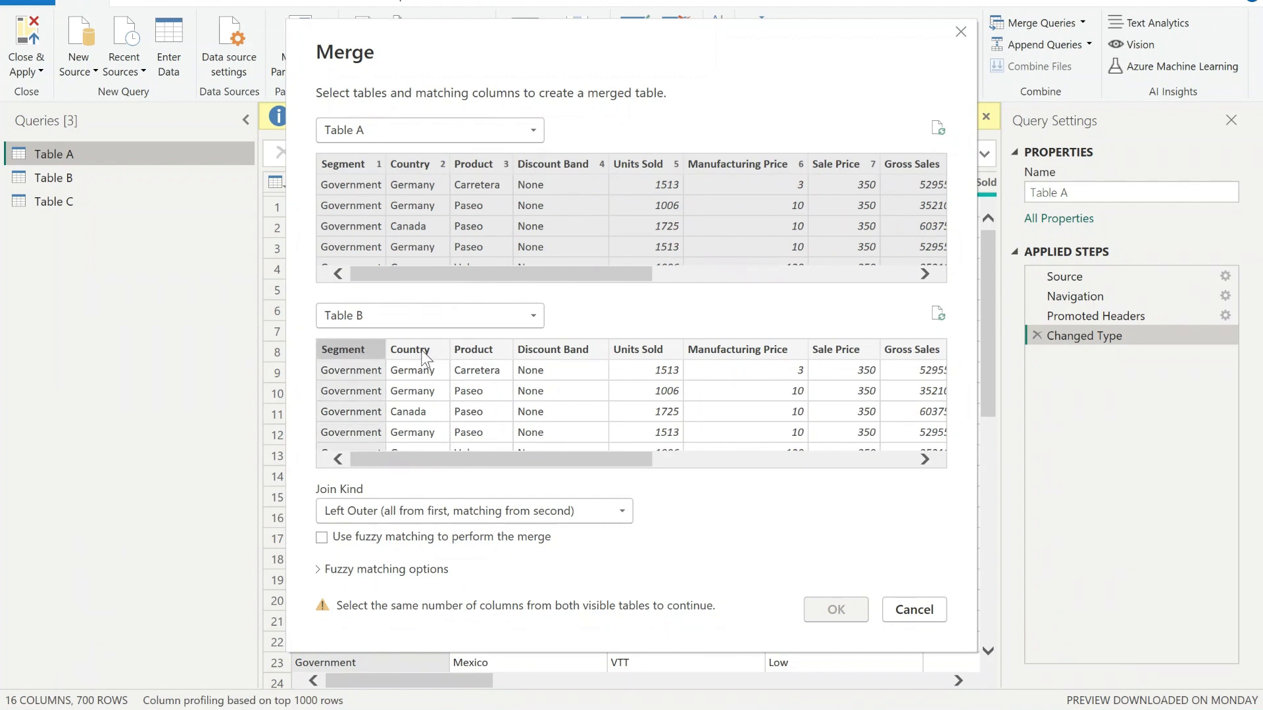
pyautogui.keyDown('ctrl'); pyautogui.click(421, 352); pyautogui.keyUp('ctrl')
pyautogui.keyDown('ctrl'); pyautogui.click(487, 351); pyautogui.keyUp('ctrl')
pyautogui.keyDown('ctrl'); pyautogui.click(570, 351); pyautogui.keyUp('ctrl')
pyautogui.keyDown('ctrl'); pyautogui.click(641, 349); pyautogui.keyUp('ctrl')
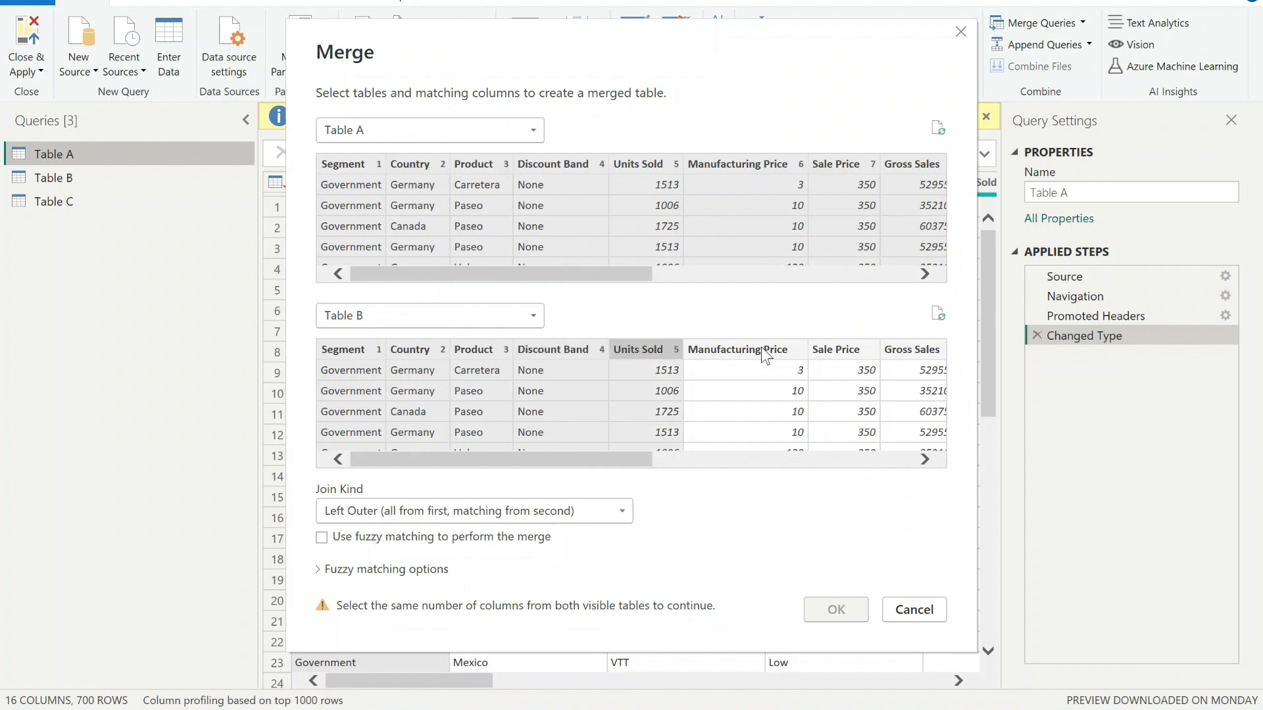
pyautogui.keyDown('ctrl'); pyautogui.click(763, 355); pyautogui.keyUp('ctrl')
pyautogui.keyDown('ctrl'); pyautogui.click(835, 350); pyautogui.keyUp('ctrl')
pyautogui.keyDown('ctrl'); pyautogui.click(910, 349); pyautogui.keyUp('ctrl')
pyautogui.hscroll(5, 755, 458)
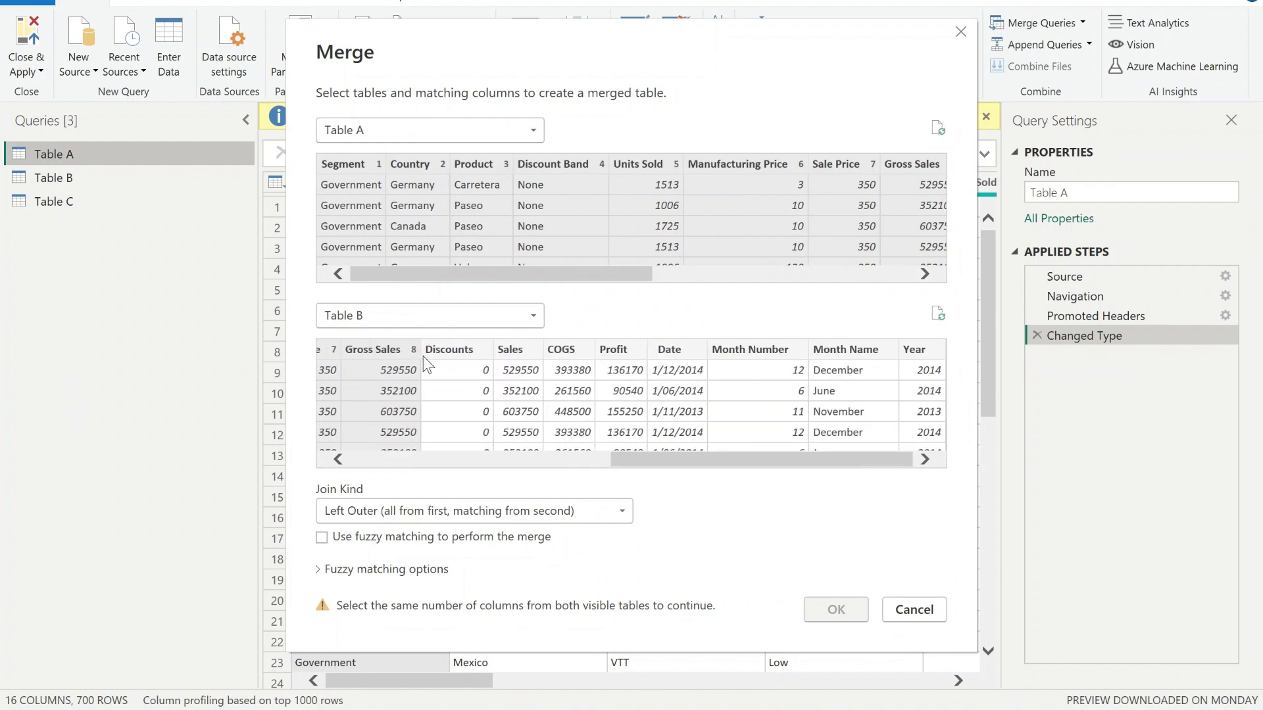
pyautogui.keyDown('ctrl'); pyautogui.click(434, 352); pyautogui.keyUp('ctrl')
pyautogui.keyDown('ctrl'); pyautogui.click(526, 353); pyautogui.keyUp('ctrl')
pyautogui.keyDown('ctrl'); pyautogui.click(567, 353); pyautogui.keyUp('ctrl')
pyautogui.keyDown('ctrl'); pyautogui.click(629, 354); pyautogui.keyUp('ctrl')
pyautogui.keyDown('ctrl'); pyautogui.click(674, 352); pyautogui.keyUp('ctrl')
pyautogui.keyDown('ctrl'); pyautogui.click(735, 353); pyautogui.keyUp('ctrl')
pyautogui.keyDown('ctrl'); pyautogui.click(849, 352); pyautogui.keyUp('ctrl')
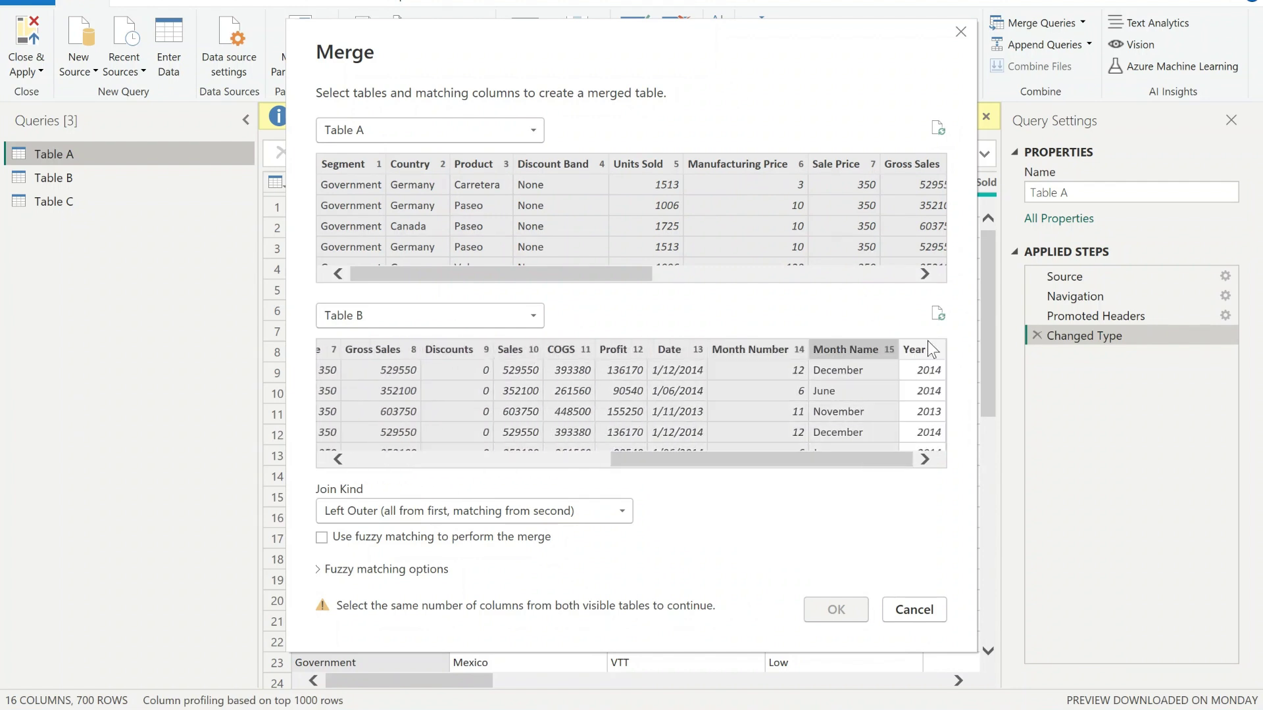
pyautogui.keyDown('ctrl'); pyautogui.click(928, 350); pyautogui.keyUp('ctrl')
pyautogui.moveTo(881, 459); pyautogui.dragTo(409, 274)
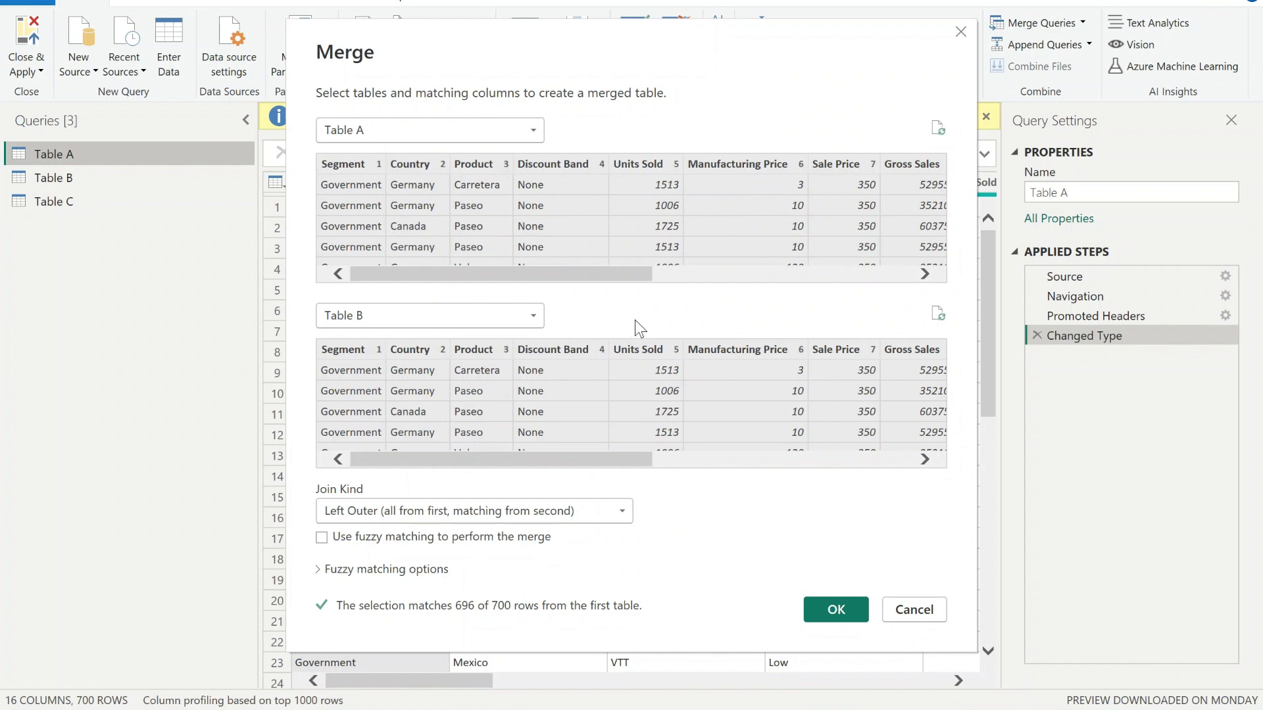
# Set the join kind to Left Anti (rows only in first) and confirm, creating Merge1.
pyautogui.click(521, 516)
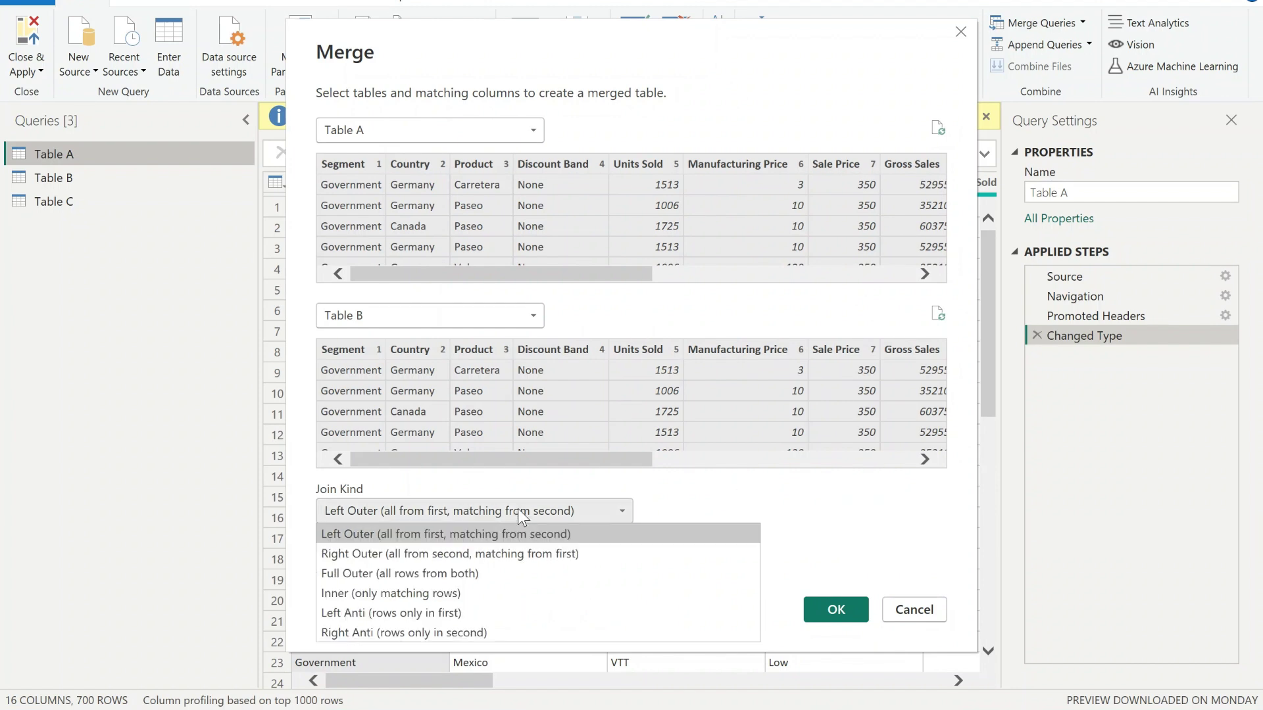
pyautogui.click(416, 612)
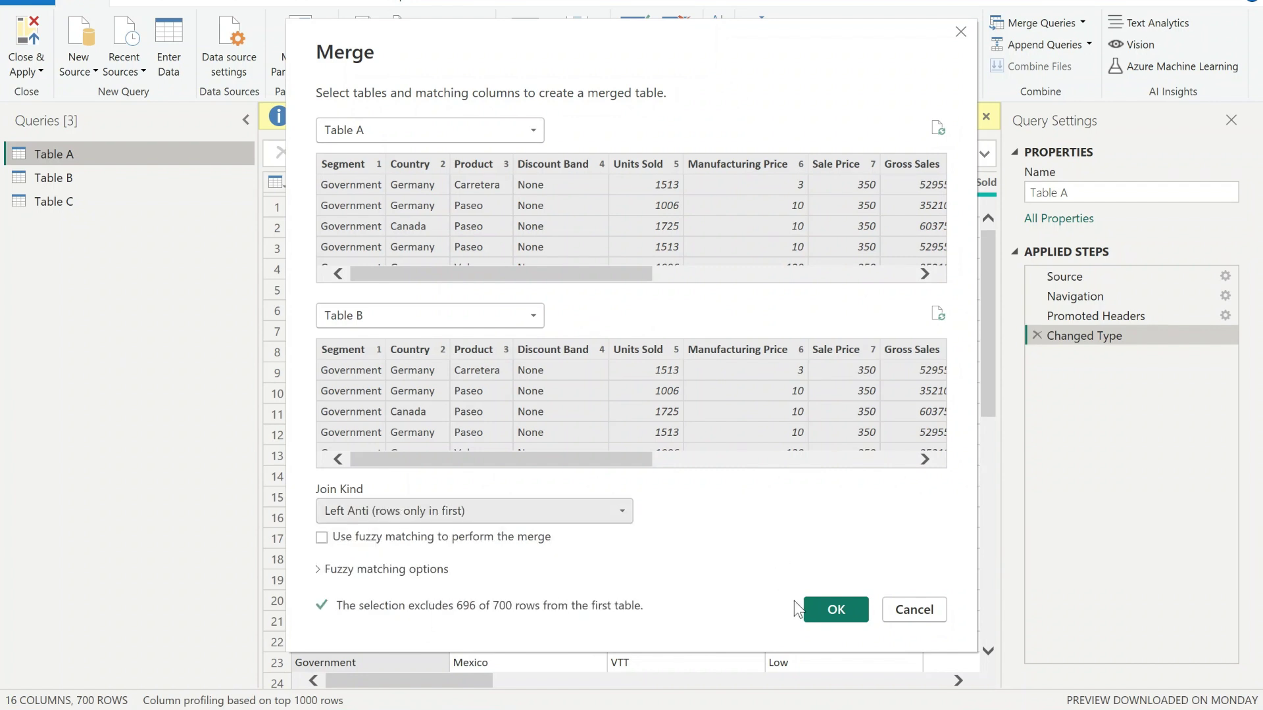
pyautogui.click(834, 610)
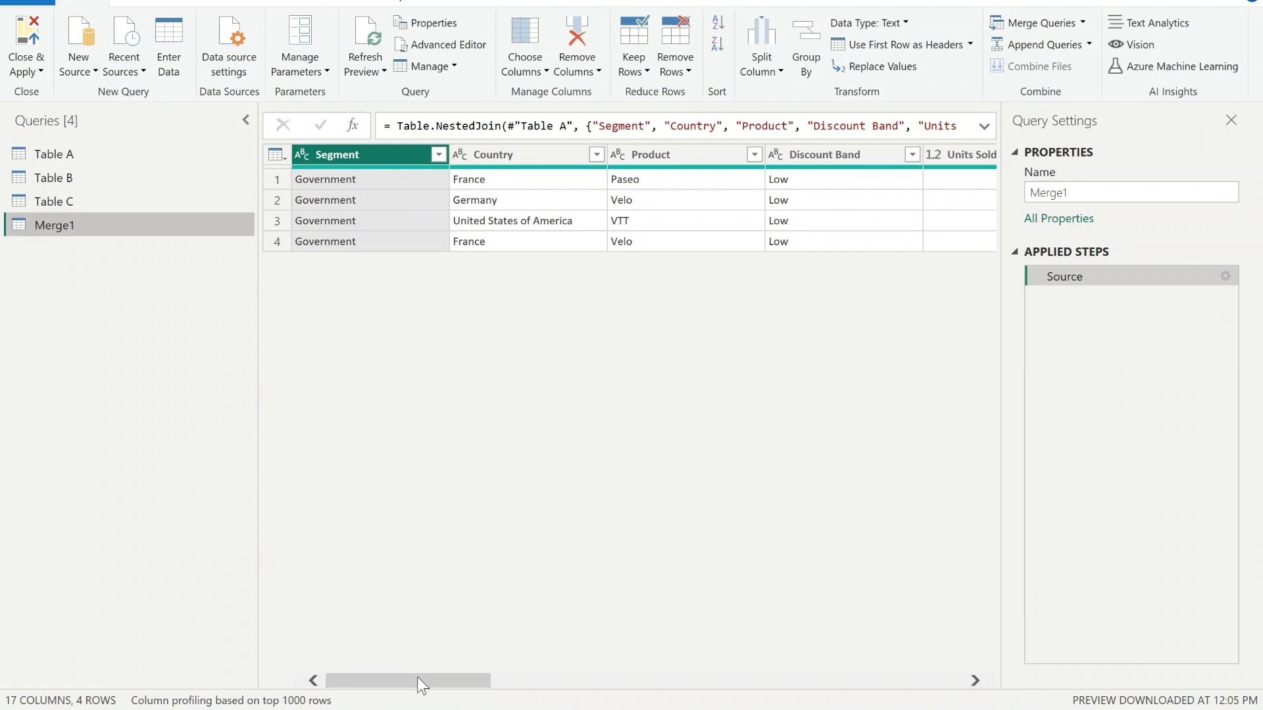
# Rename Merge1 to 'Columns in Table A that are not in Table B', then return to Table A.
pyautogui.moveTo(421, 684); pyautogui.dragTo(330, 658)
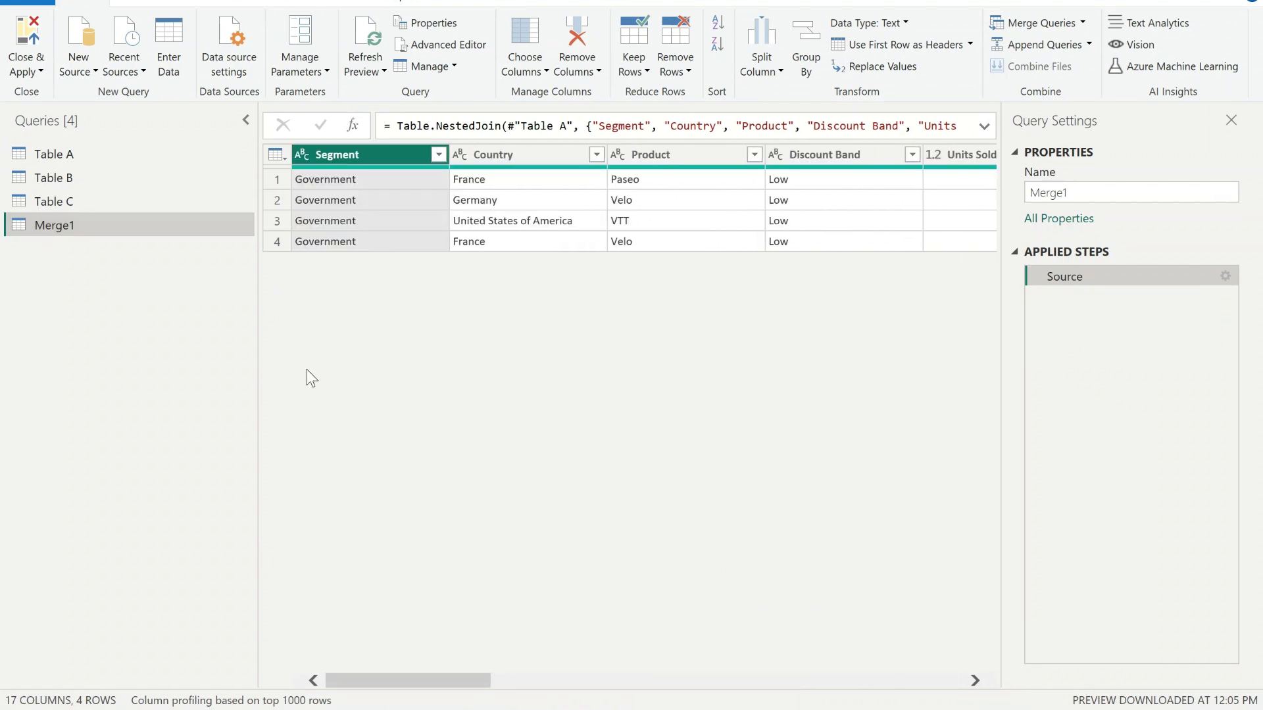
pyautogui.rightClick(89, 227)
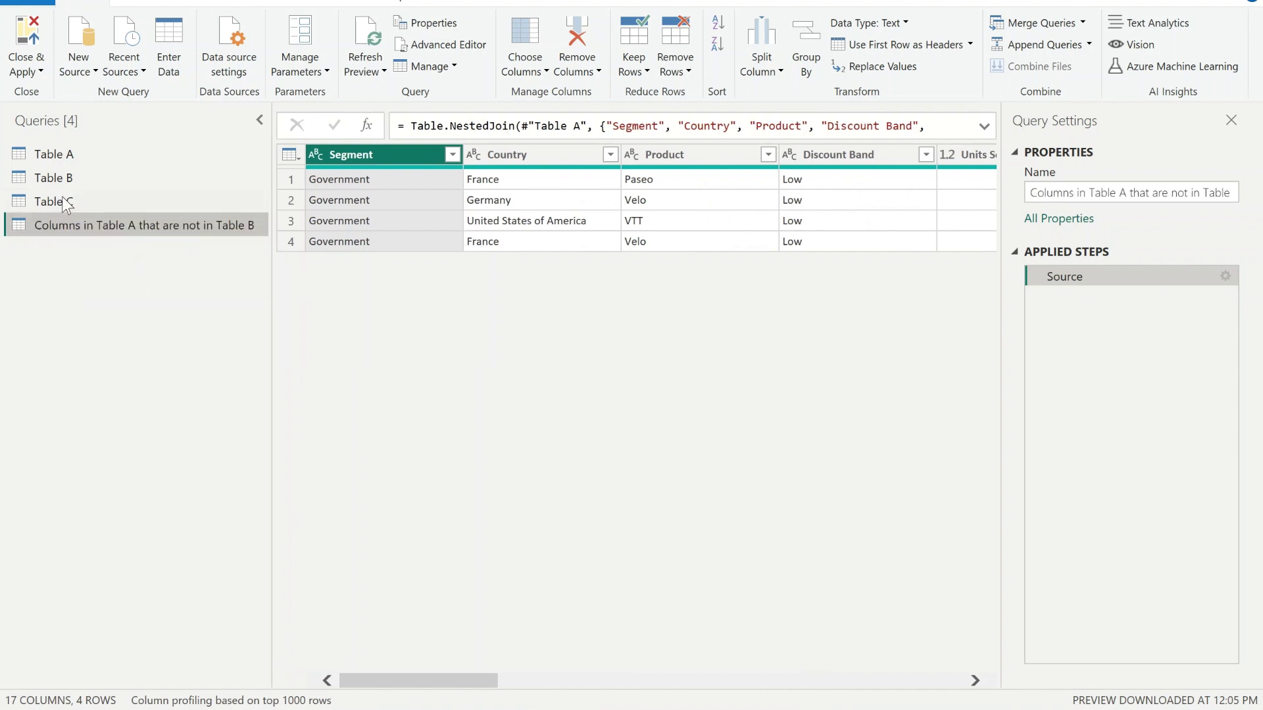
pyautogui.click(99, 159)
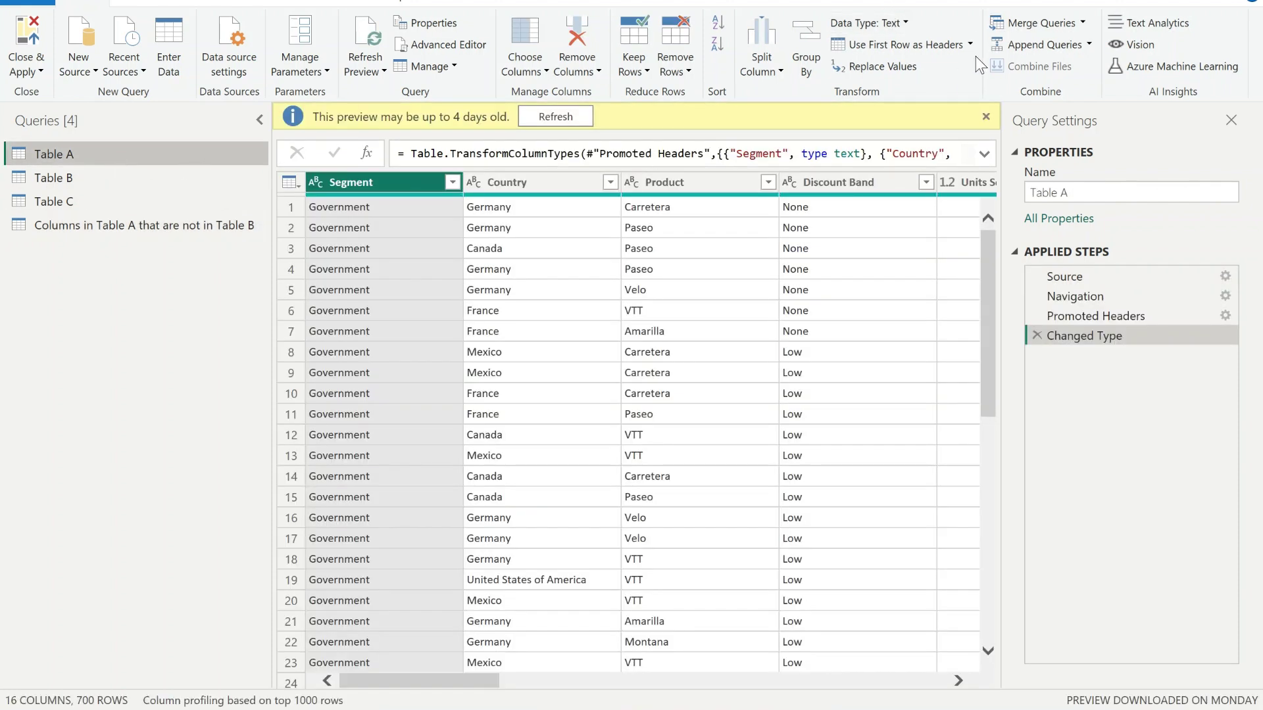
# Start a Merge Queries as New for Table A, choosing Table C as the second table.
pyautogui.click(1084, 24)
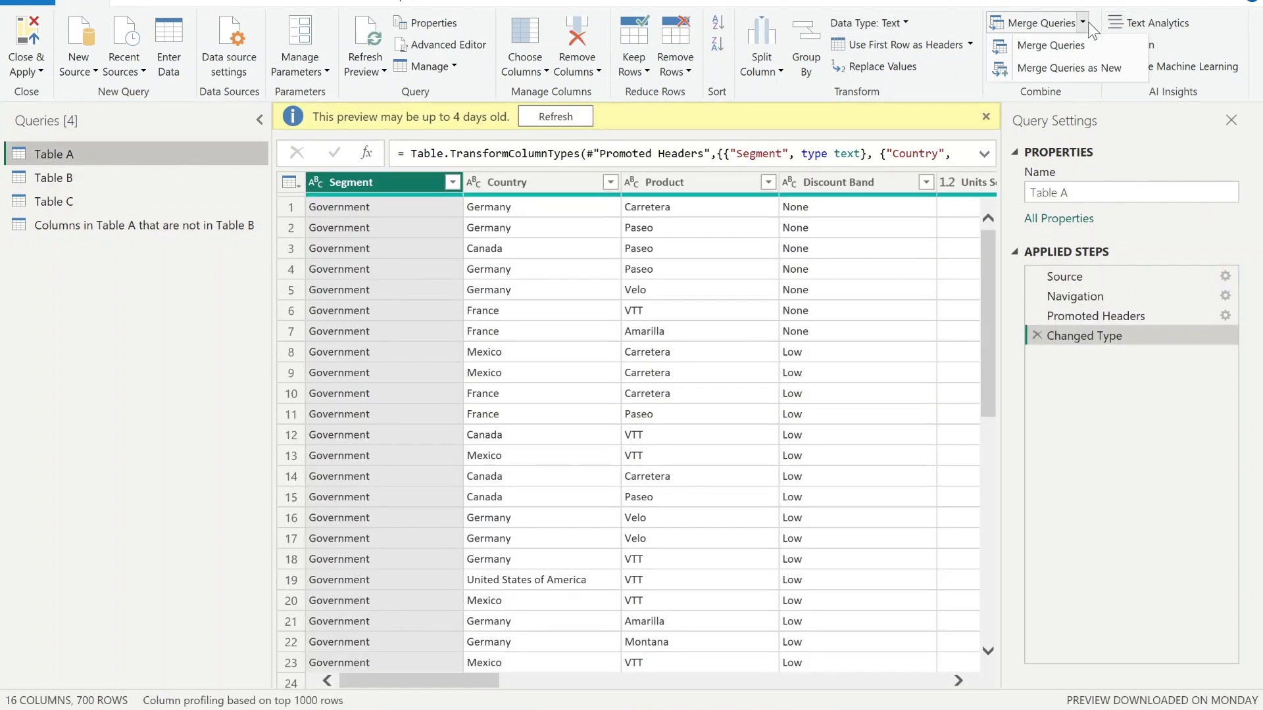
pyautogui.click(1096, 68)
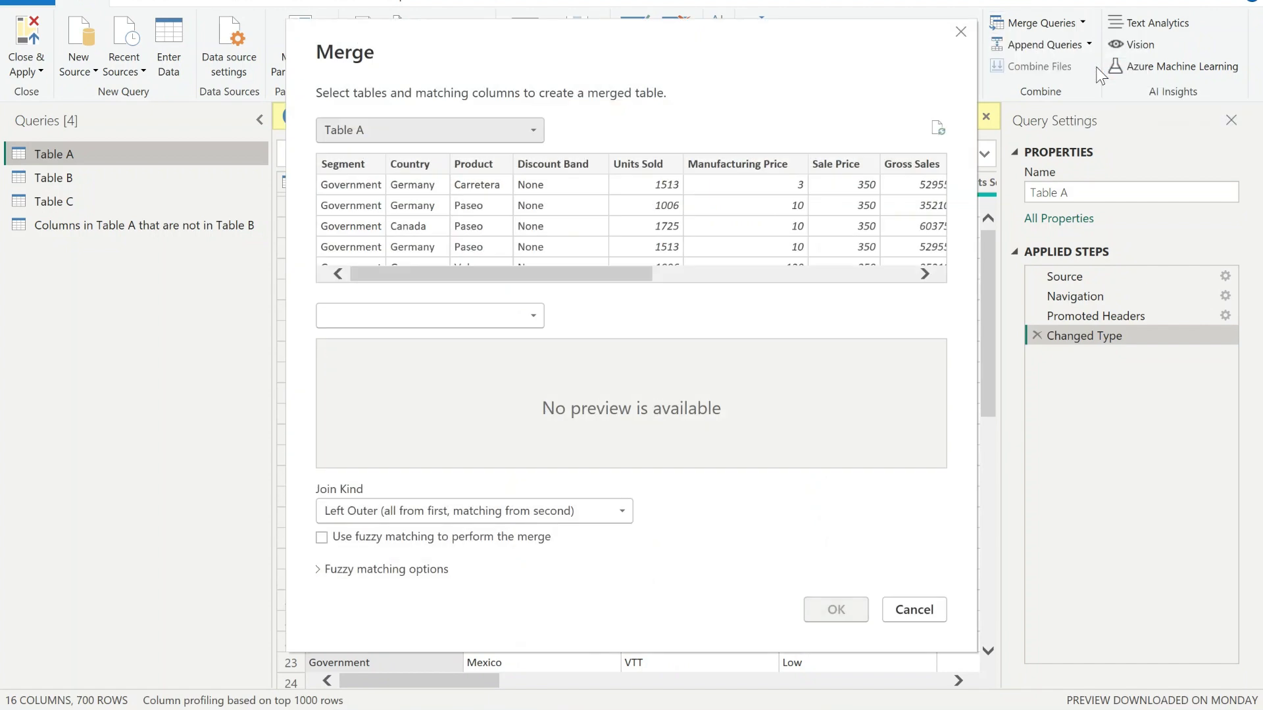
pyautogui.click(457, 323)
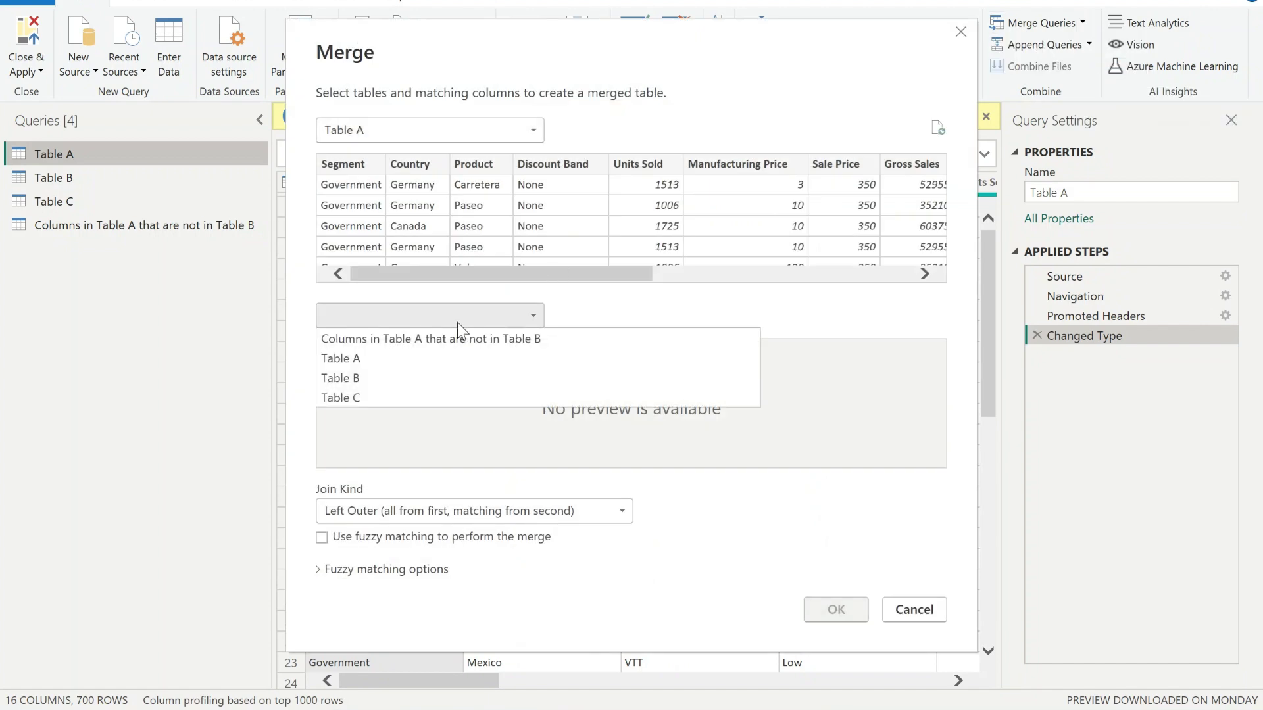
pyautogui.click(419, 398)
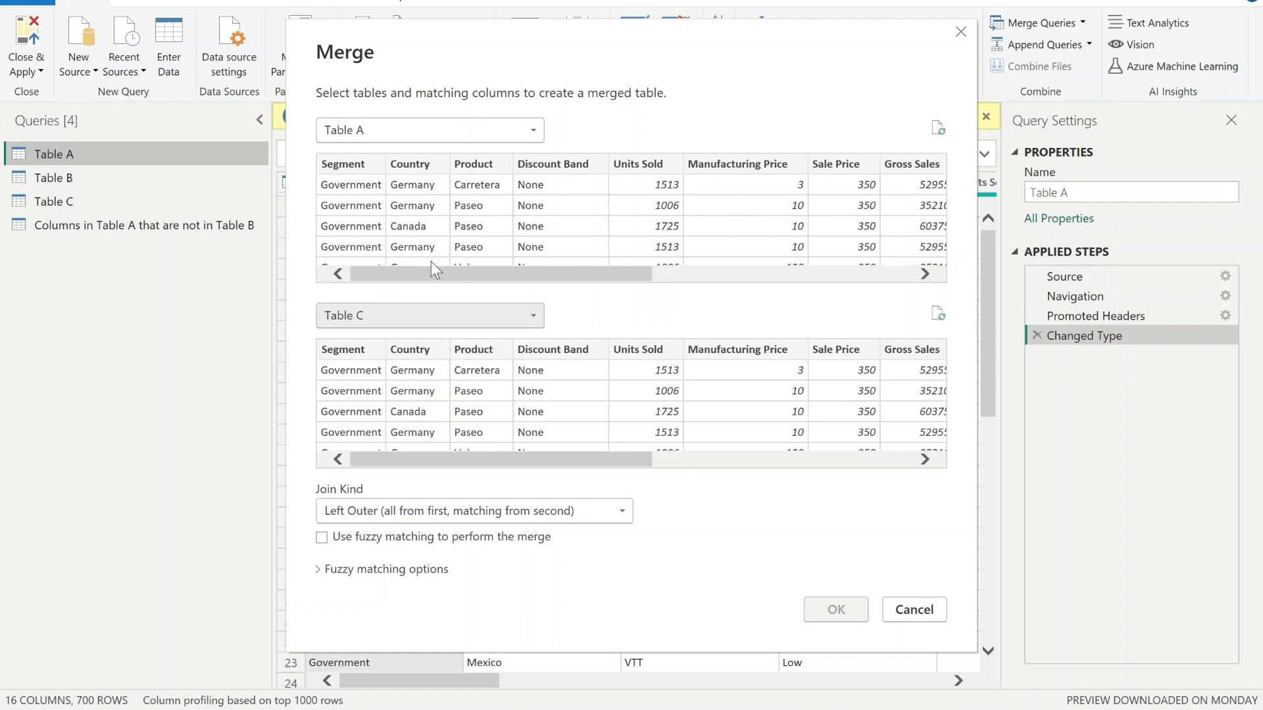
# Match on all Table A columns via Ctrl+A, choose the Left Anti join, and confirm.
pyautogui.click(351, 163)
pyautogui.hotkey('ctrl', 'a')
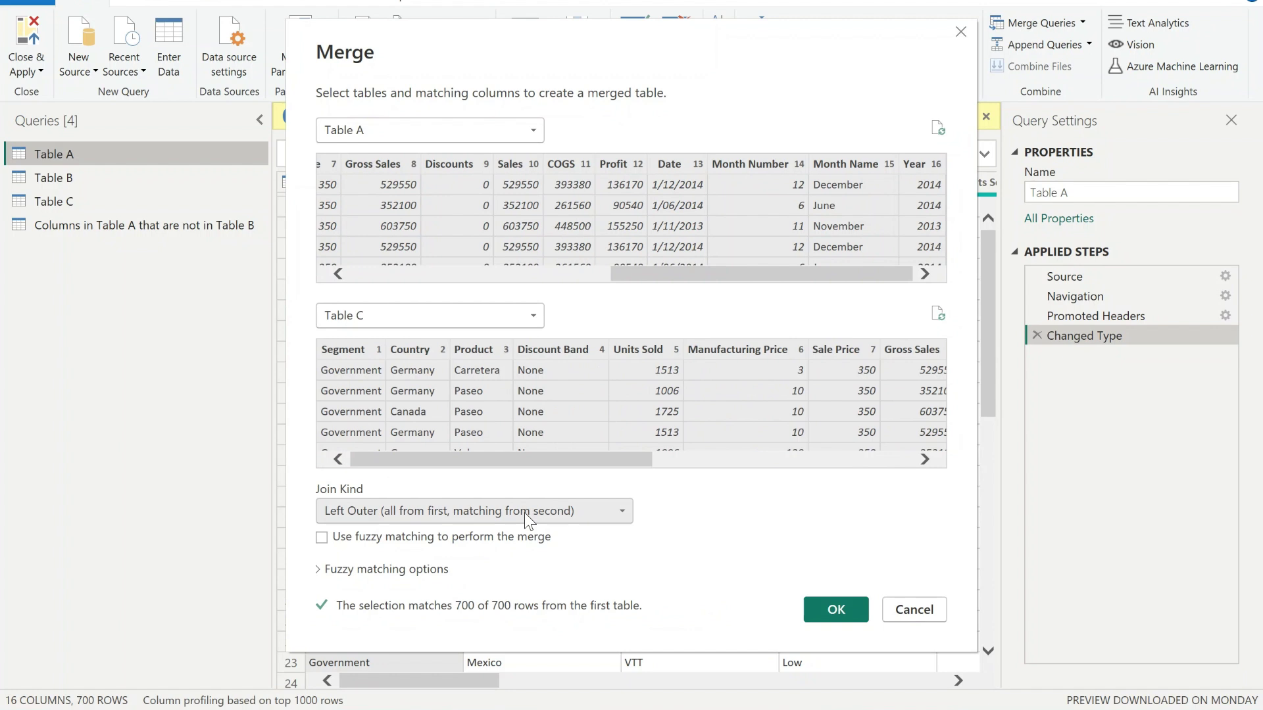
pyautogui.click(524, 512)
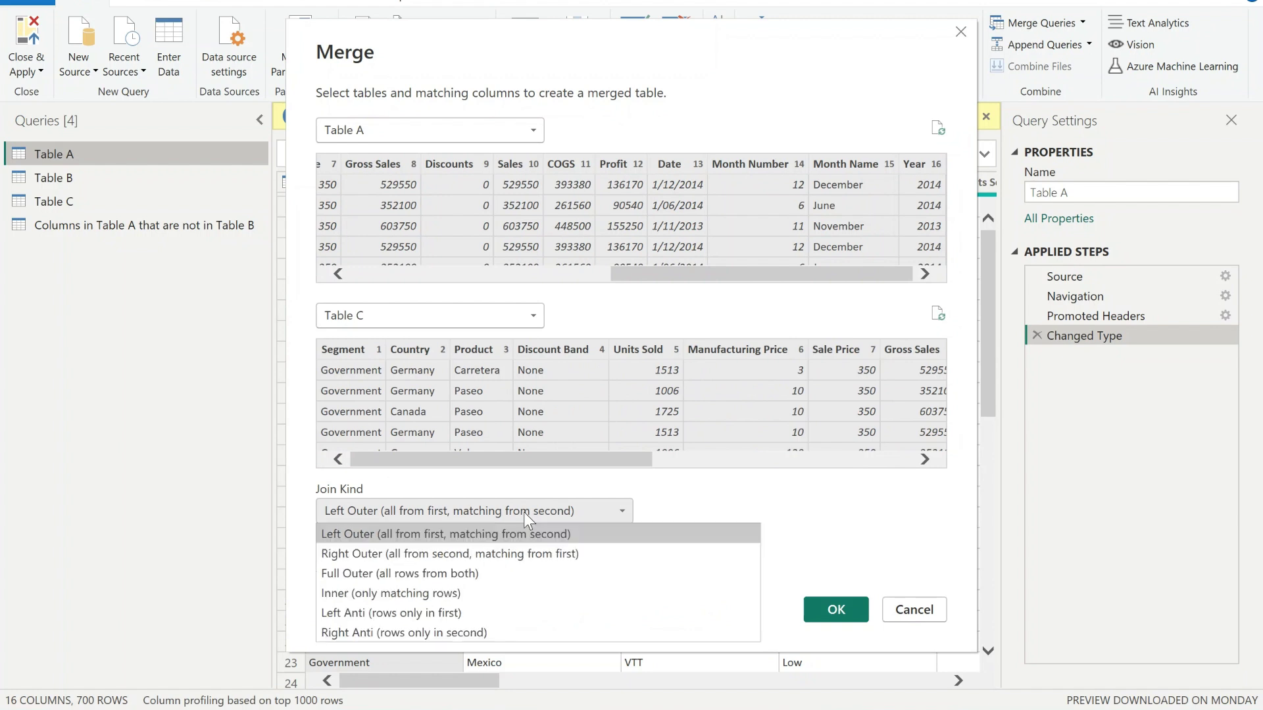
pyautogui.click(455, 610)
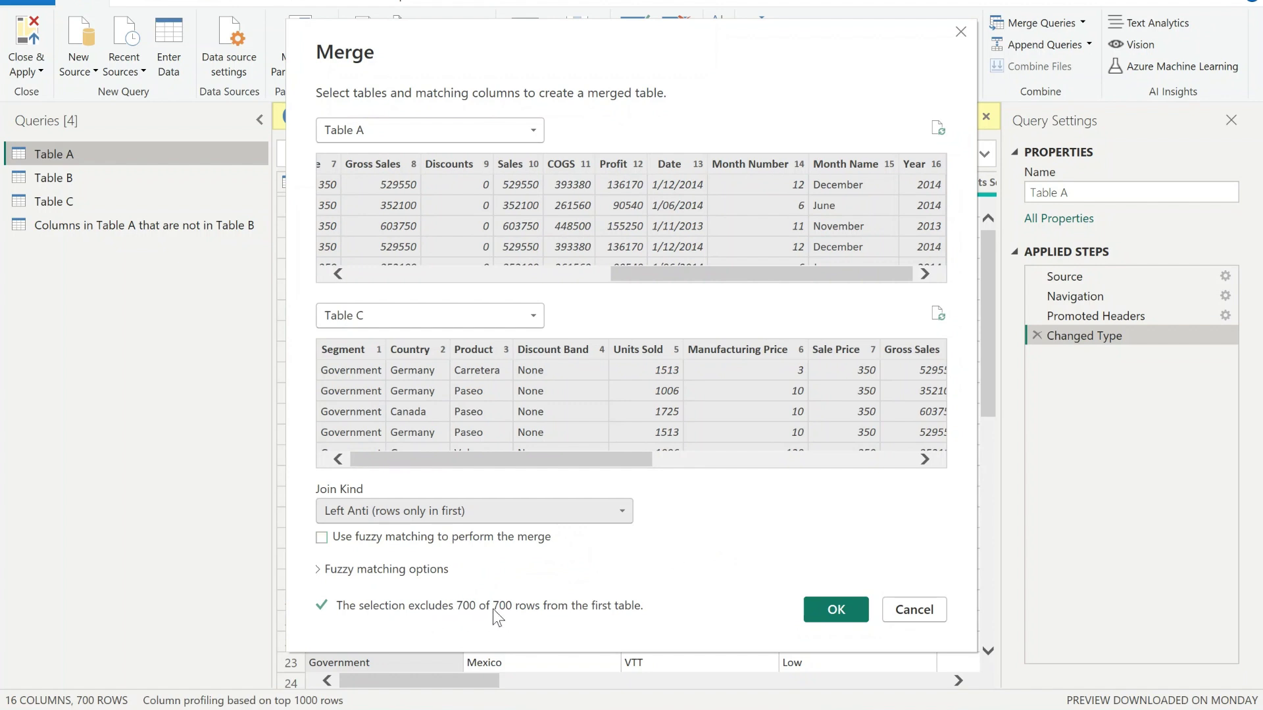
pyautogui.click(833, 620)
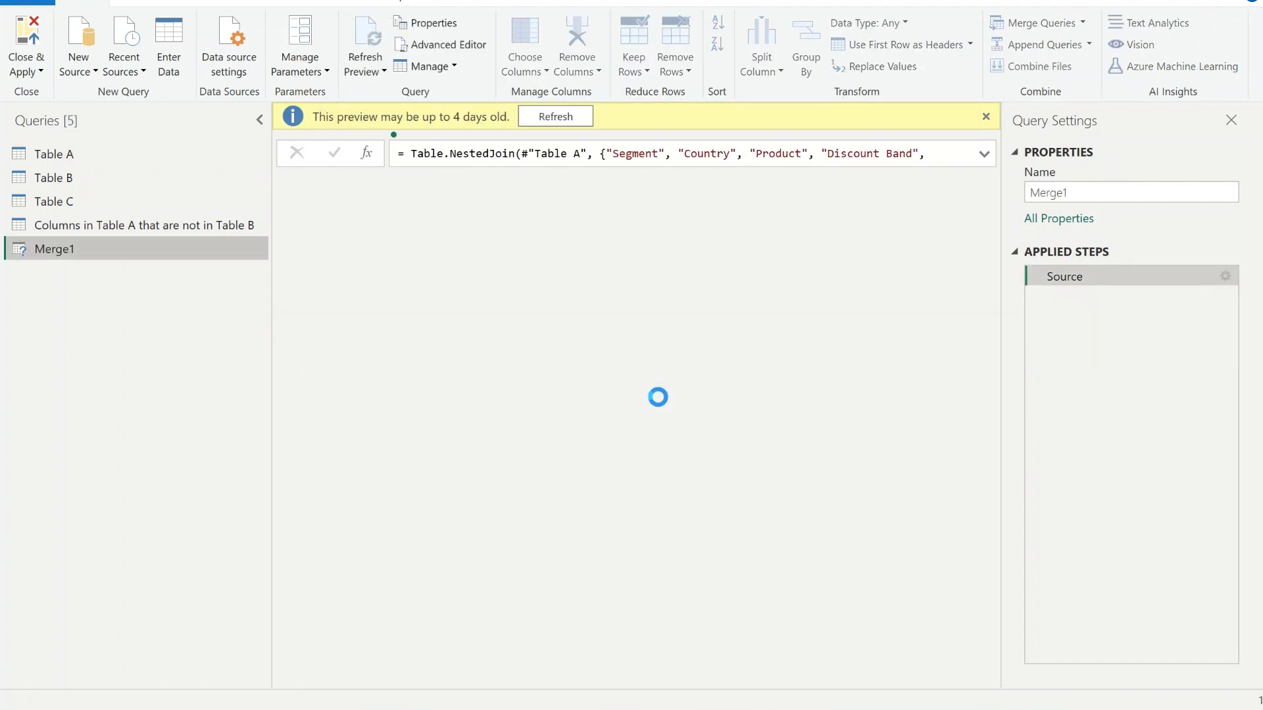